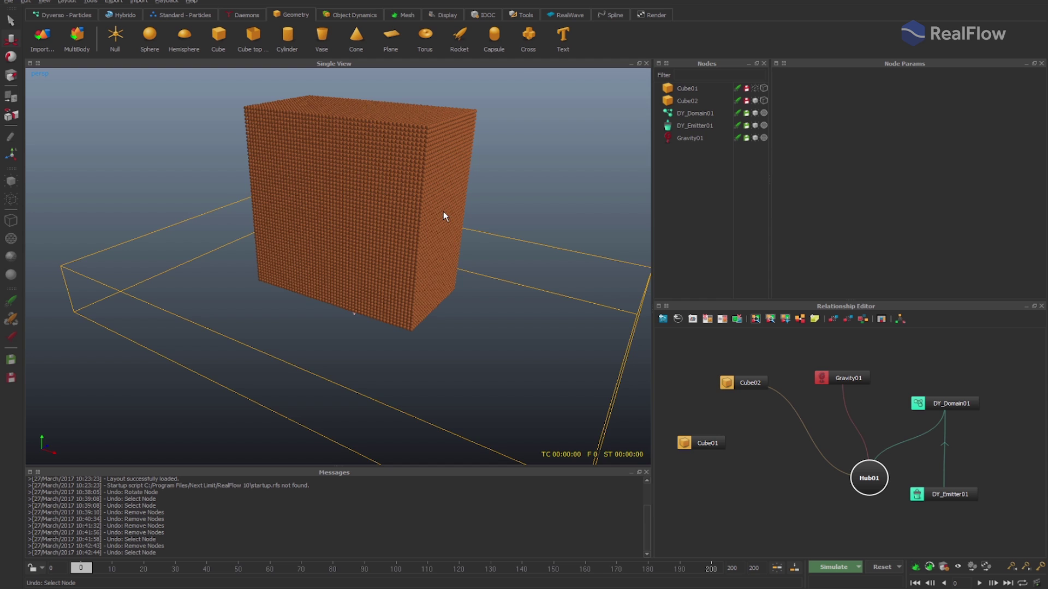
# Inspect the parameters of DY_Domain01, DY_Emitter01, Cube02 and Cube01 in the granular scene
pyautogui.keyDown('alt'); pyautogui.moveTo(443, 211); pyautogui.dragTo(529, 196); pyautogui.keyUp('alt')
pyautogui.click(698, 113)
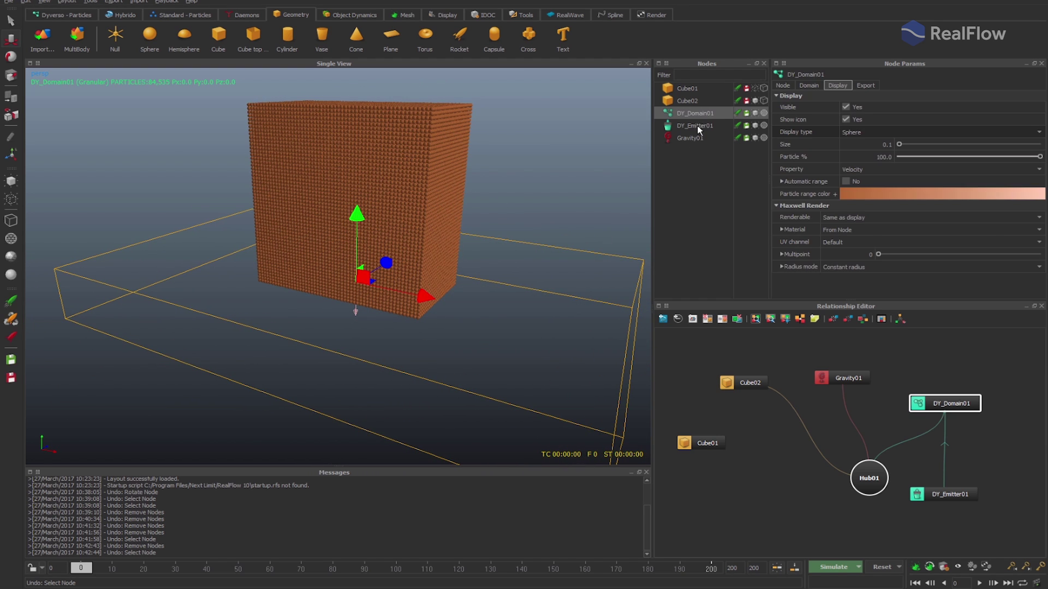
pyautogui.click(700, 128)
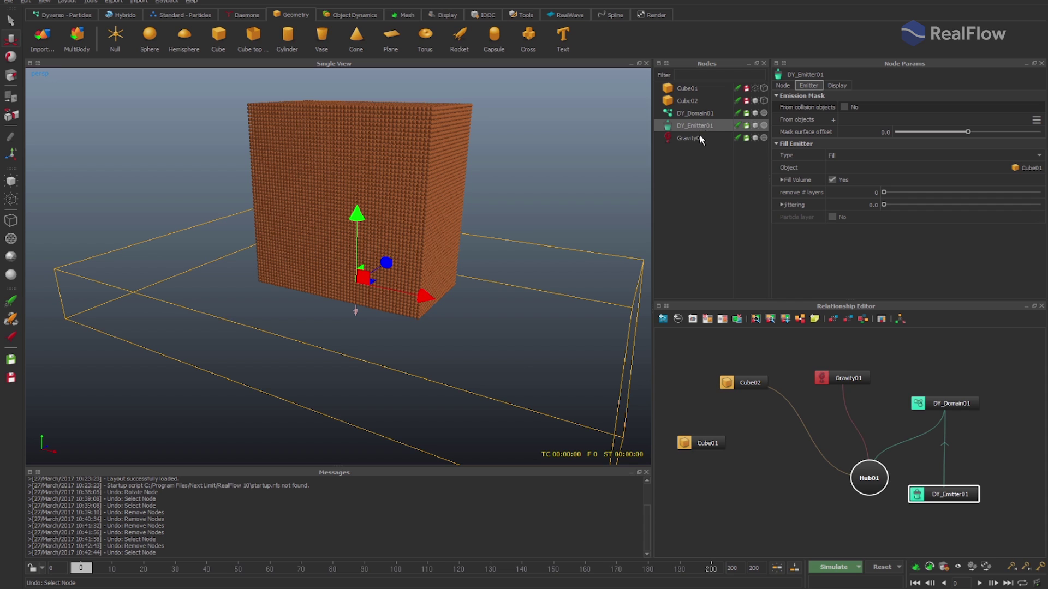
pyautogui.click(695, 102)
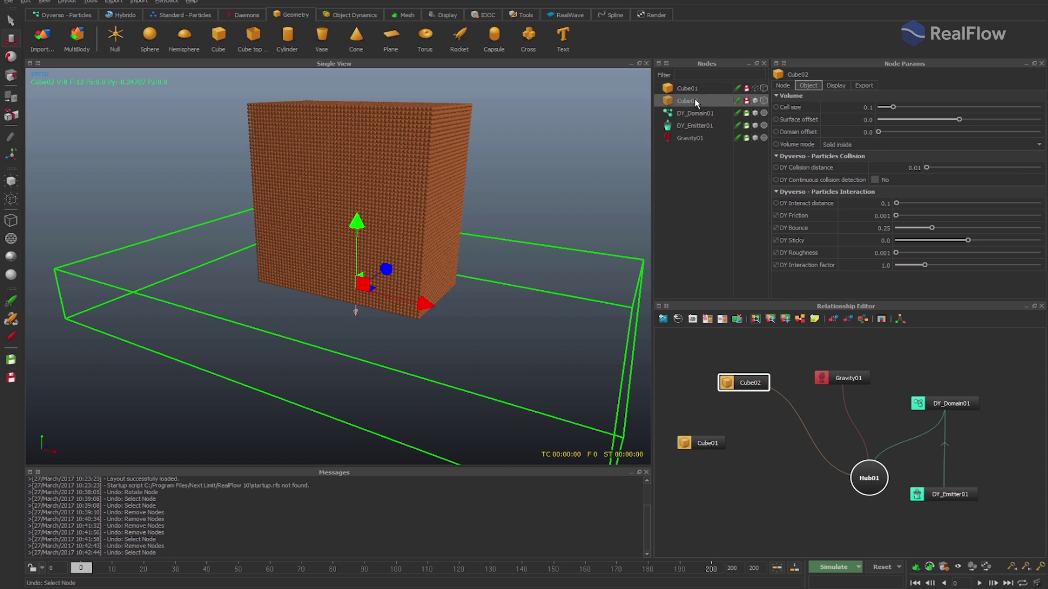
pyautogui.click(682, 89)
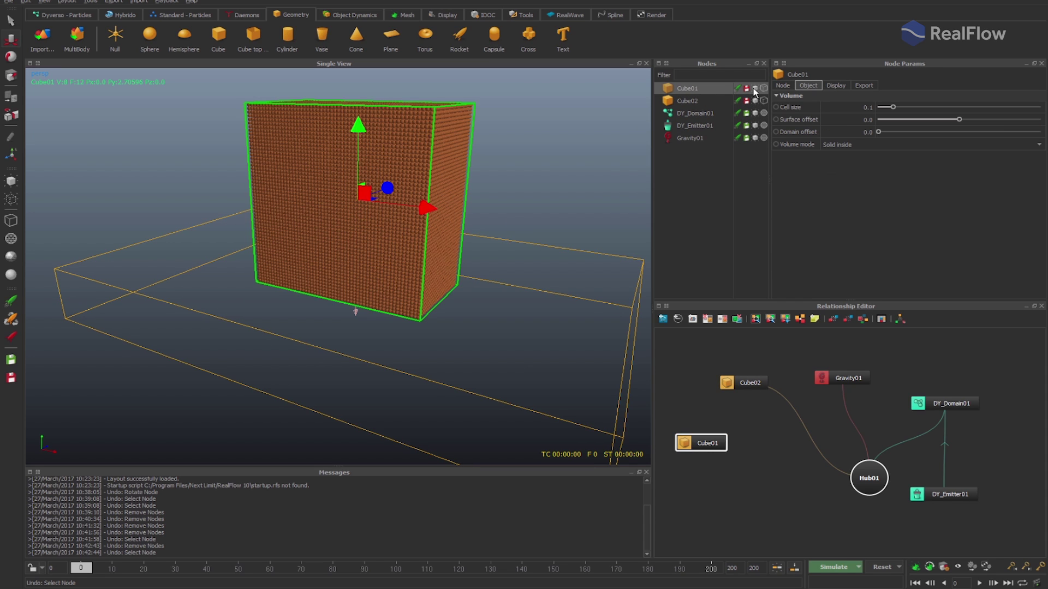
# Show Cube01 as a shaded solid over the particle block and hide it again
pyautogui.click(763, 88)
pyautogui.click(763, 89)
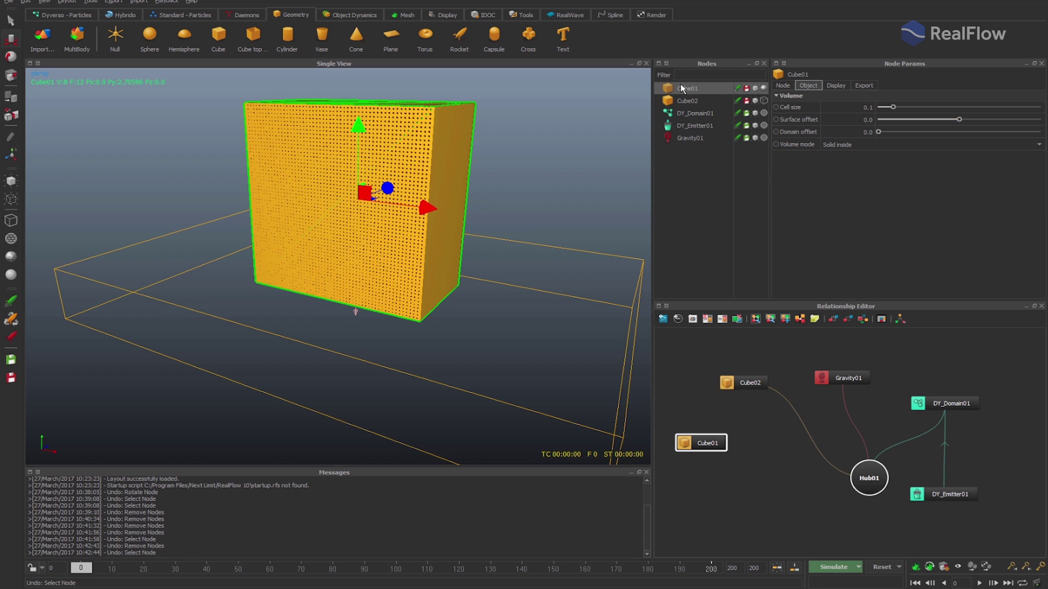
pyautogui.click(765, 89)
# Enable the From collision objects emission mask on DY_Emitter01 so particles inside Cube02 are masked out
pyautogui.keyDown('alt'); pyautogui.moveTo(464, 234); pyautogui.dragTo(430, 230); pyautogui.keyUp('alt')
pyautogui.press('2')
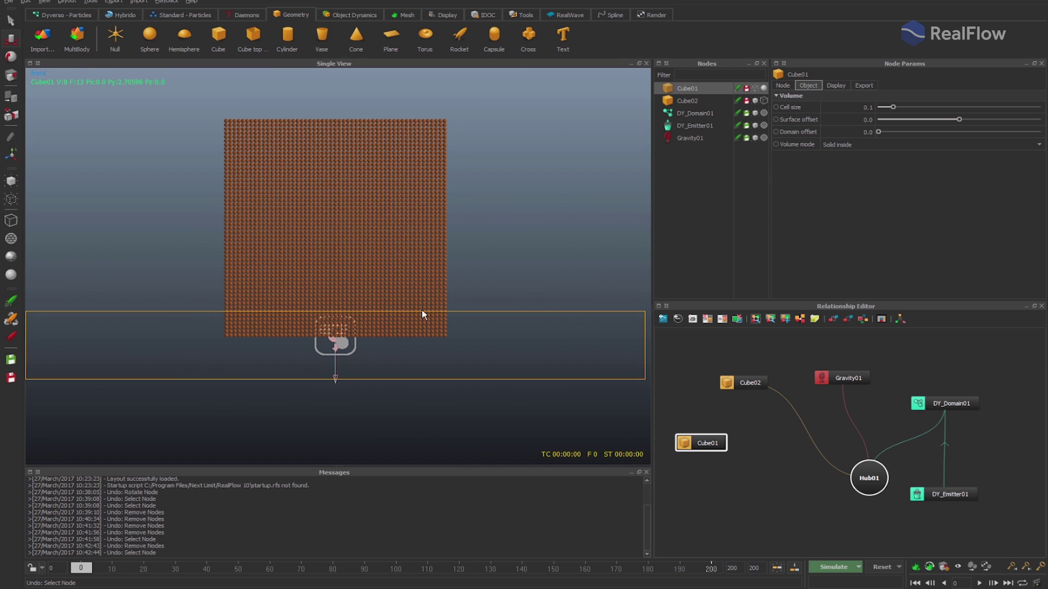
pyautogui.scroll(5, 424, 309)
pyautogui.scroll(-3, 480, 342)
pyautogui.keyDown('alt'); pyautogui.moveTo(480, 343); pyautogui.dragTo(486, 314, button='middle'); pyautogui.keyUp('alt')
pyautogui.click(704, 127)
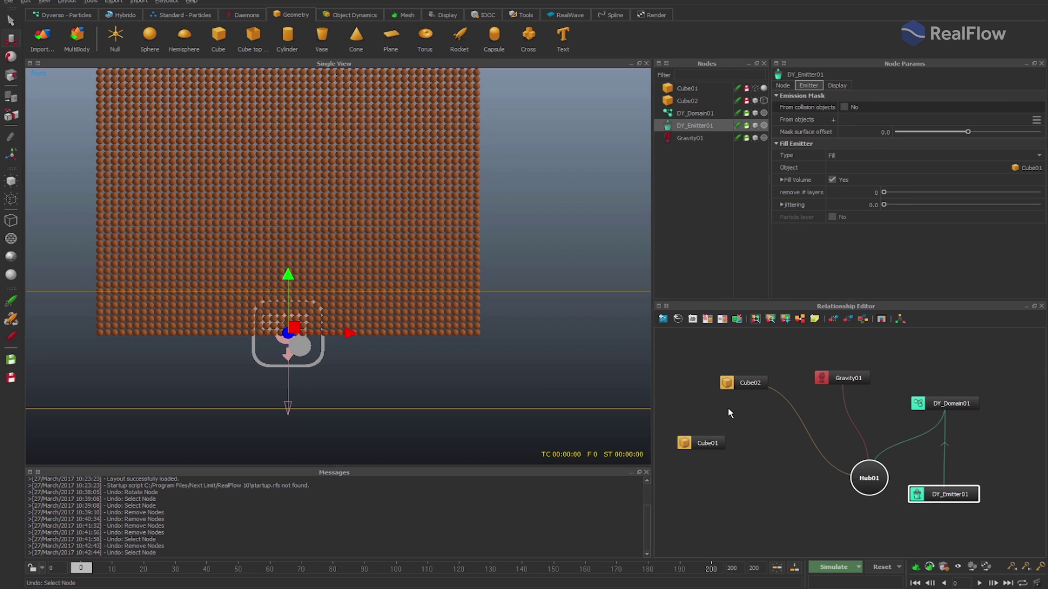
pyautogui.moveTo(745, 385); pyautogui.dragTo(755, 388)
pyautogui.click(706, 126)
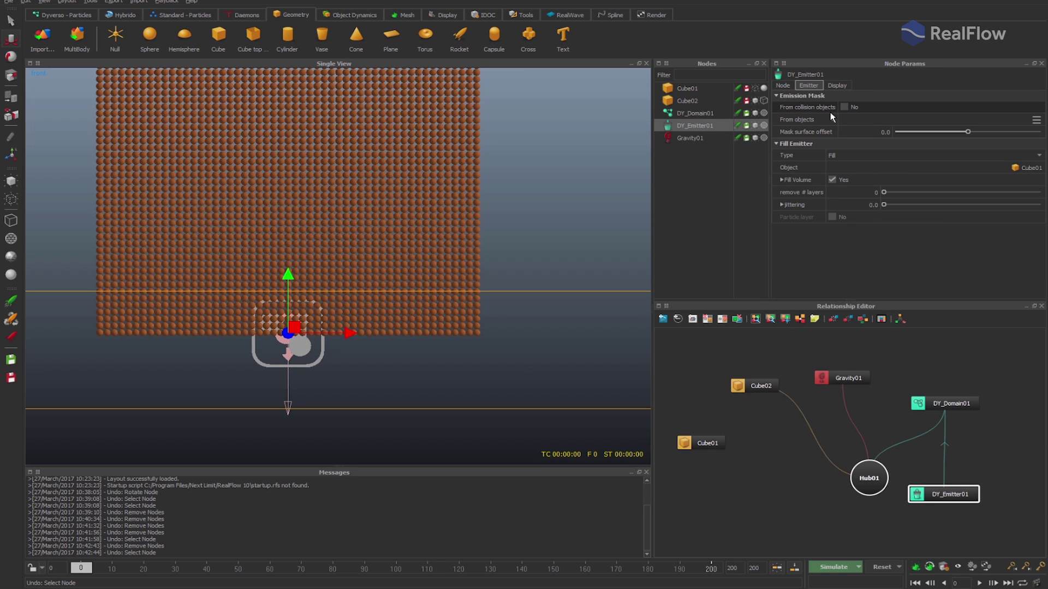
pyautogui.click(844, 107)
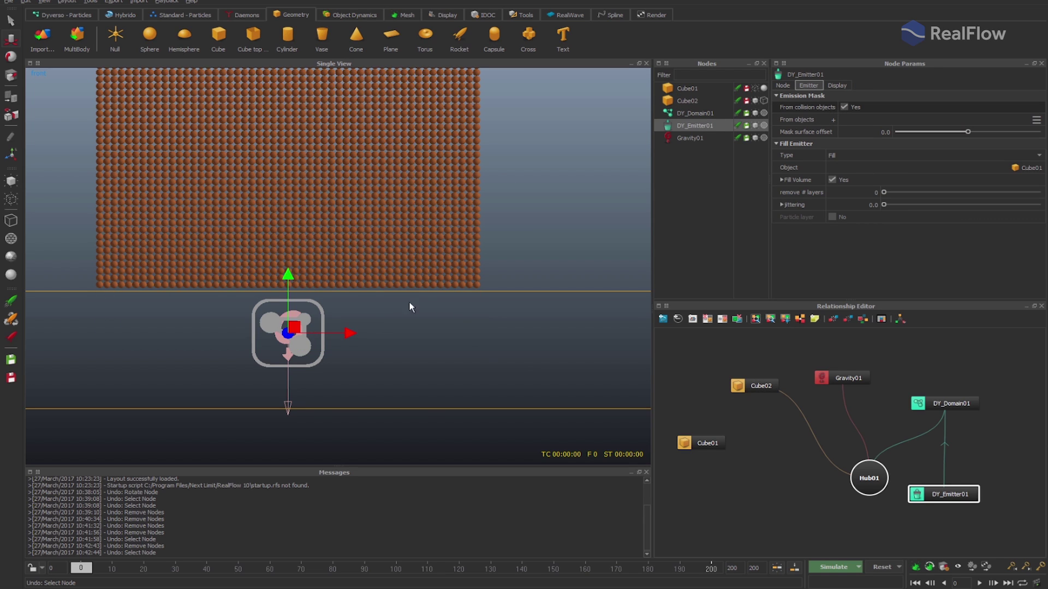
# Add a capsule, enlarge it uniformly and move it to about X 2.4, Y 4.7 so it overlaps the particle block's corner
pyautogui.keyDown('alt'); pyautogui.moveTo(529, 250); pyautogui.dragTo(488, 152); pyautogui.keyUp('alt')
pyautogui.click(495, 38)
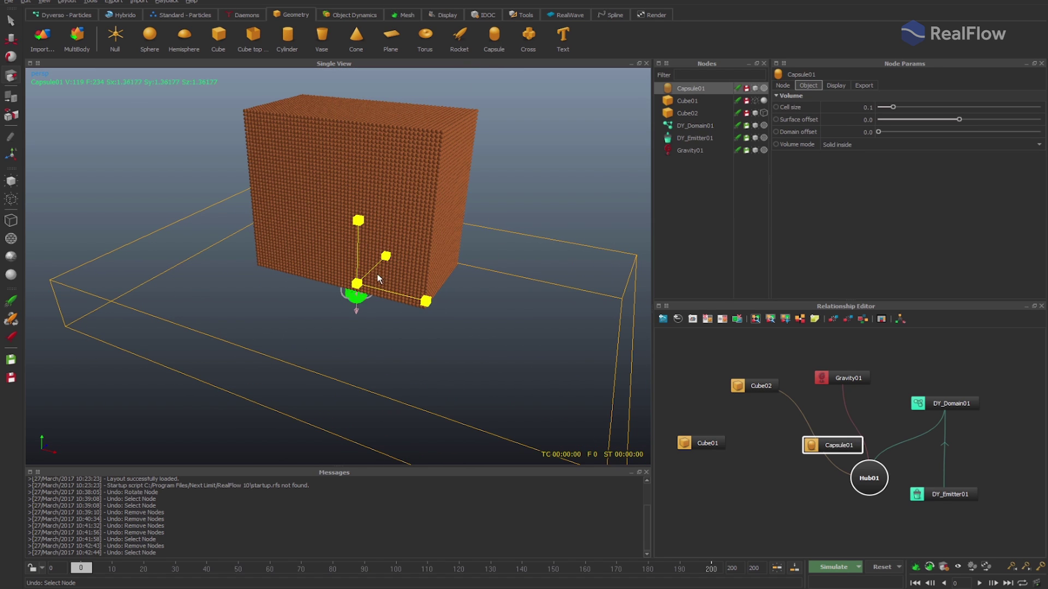
pyautogui.moveTo(356, 290); pyautogui.dragTo(430, 244)
pyautogui.press('w')
pyautogui.moveTo(358, 218); pyautogui.dragTo(362, 86)
pyautogui.moveTo(431, 156); pyautogui.dragTo(526, 159)
pyautogui.keyDown('alt'); pyautogui.moveTo(465, 198); pyautogui.dragTo(487, 184); pyautogui.keyUp('alt')
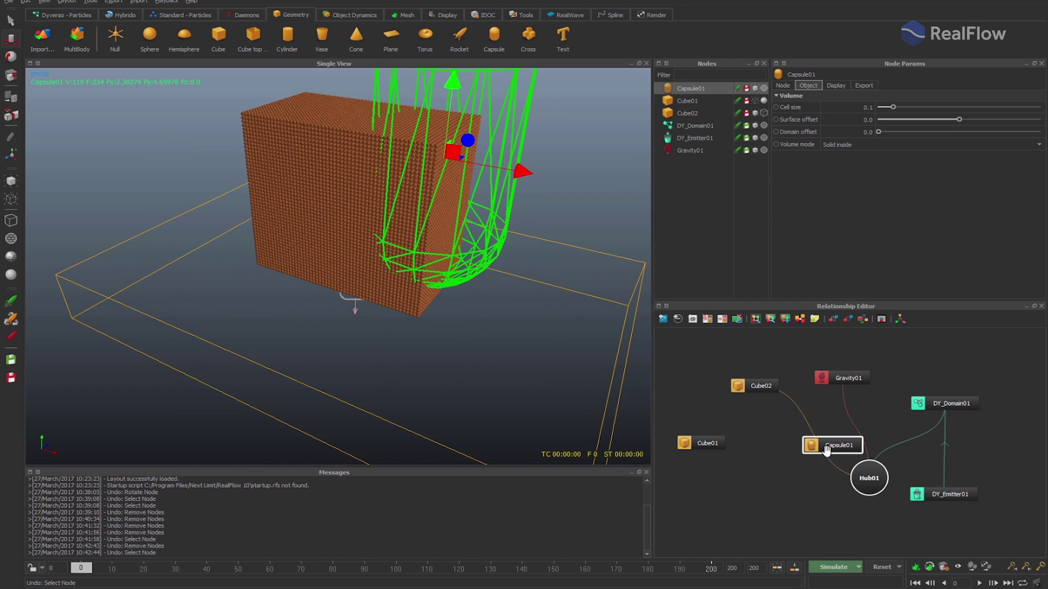
# Move the Capsule01 node clear of the other nodes and connect it to Hub01
pyautogui.moveTo(824, 446); pyautogui.dragTo(759, 510)
pyautogui.click(691, 138)
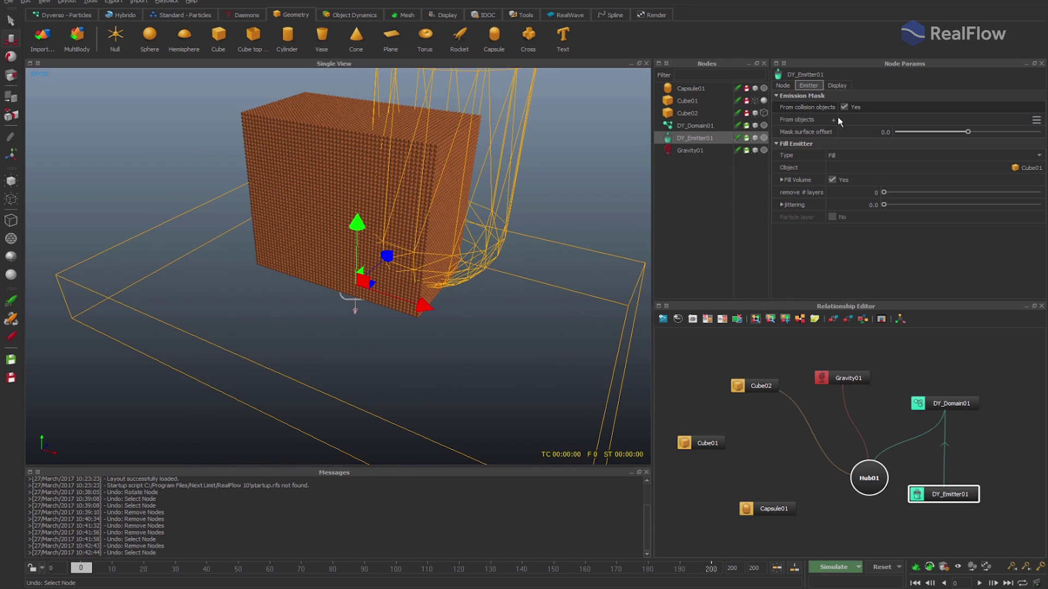
pyautogui.click(747, 506)
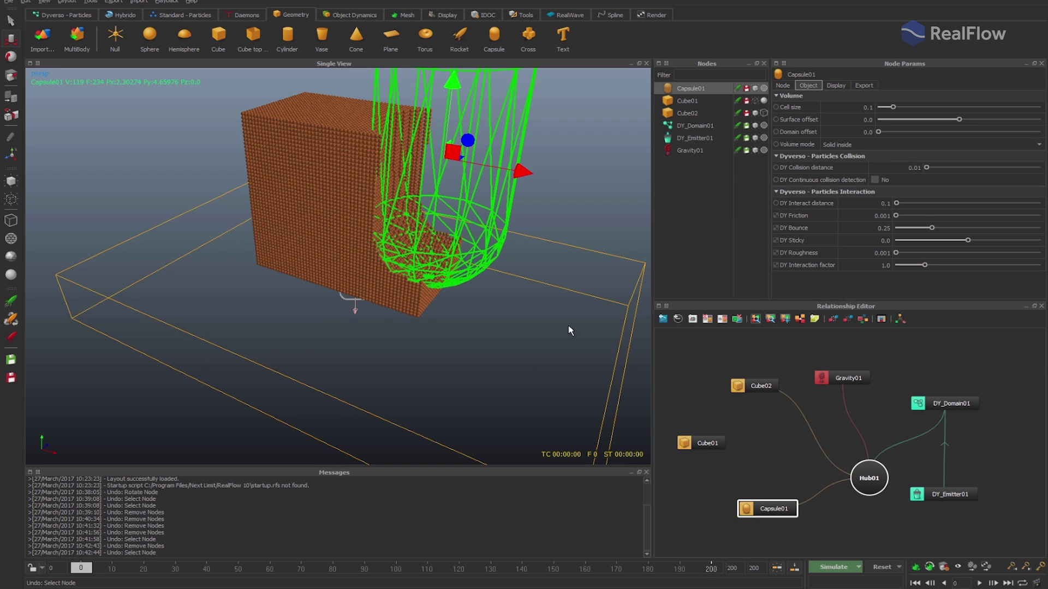
# Move the capsule into the middle of the particle block and scale it uniformly to about 7.3
pyautogui.keyDown('alt'); pyautogui.moveTo(548, 294); pyautogui.dragTo(398, 171); pyautogui.keyUp('alt')
pyautogui.keyDown('alt'); pyautogui.moveTo(398, 278); pyautogui.dragTo(355, 256); pyautogui.keyUp('alt')
pyautogui.press('r')
pyautogui.moveTo(280, 260); pyautogui.dragTo(389, 251)
pyautogui.keyDown('alt'); pyautogui.moveTo(448, 263); pyautogui.dragTo(388, 261); pyautogui.keyUp('alt')
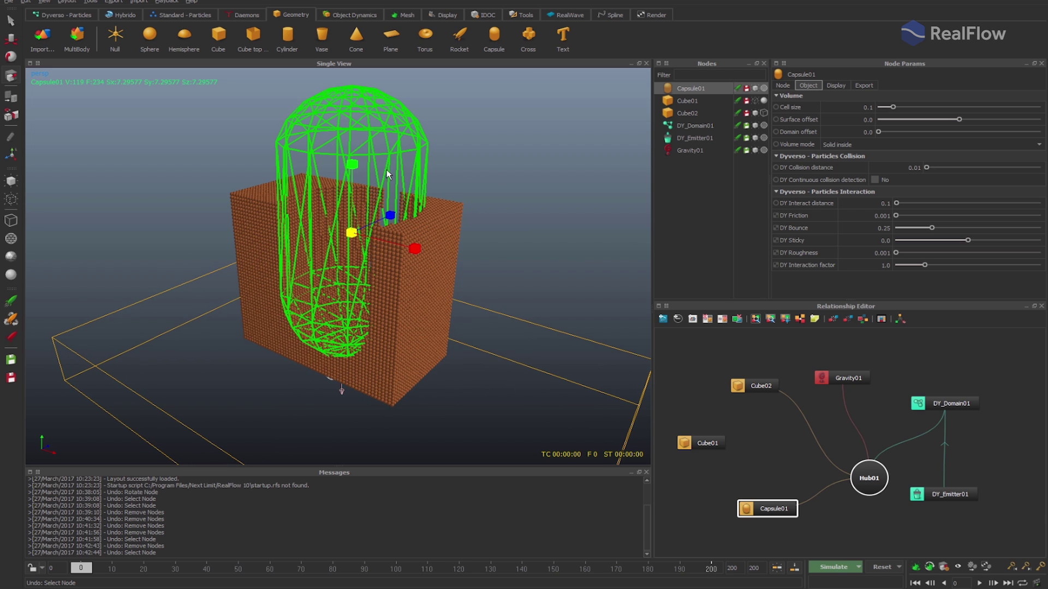
# Start the simulation and save the project as test_2 in D:\scenes
pyautogui.click(843, 569)
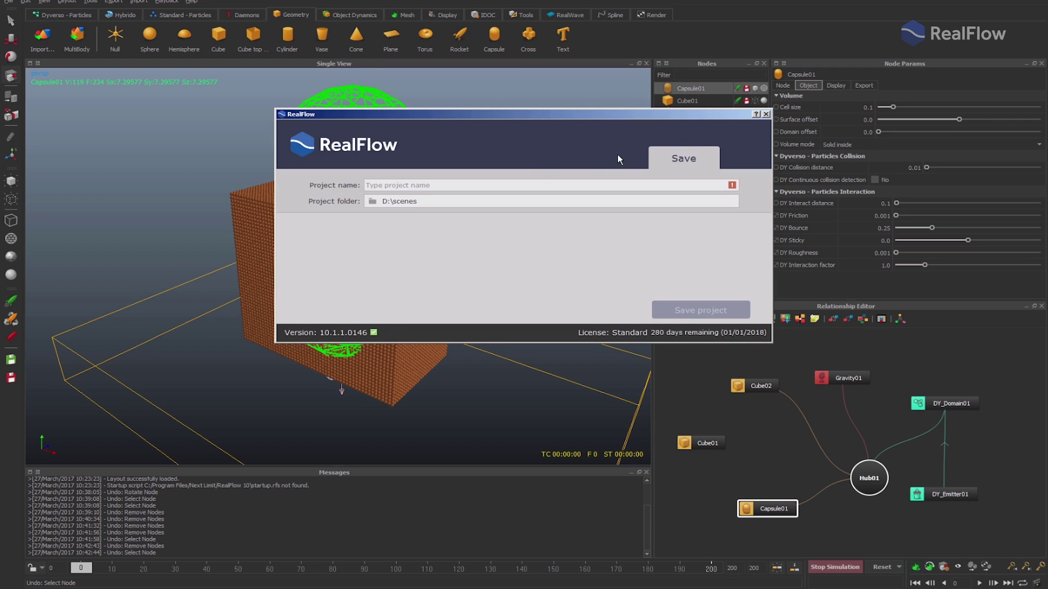
pyautogui.write('test')
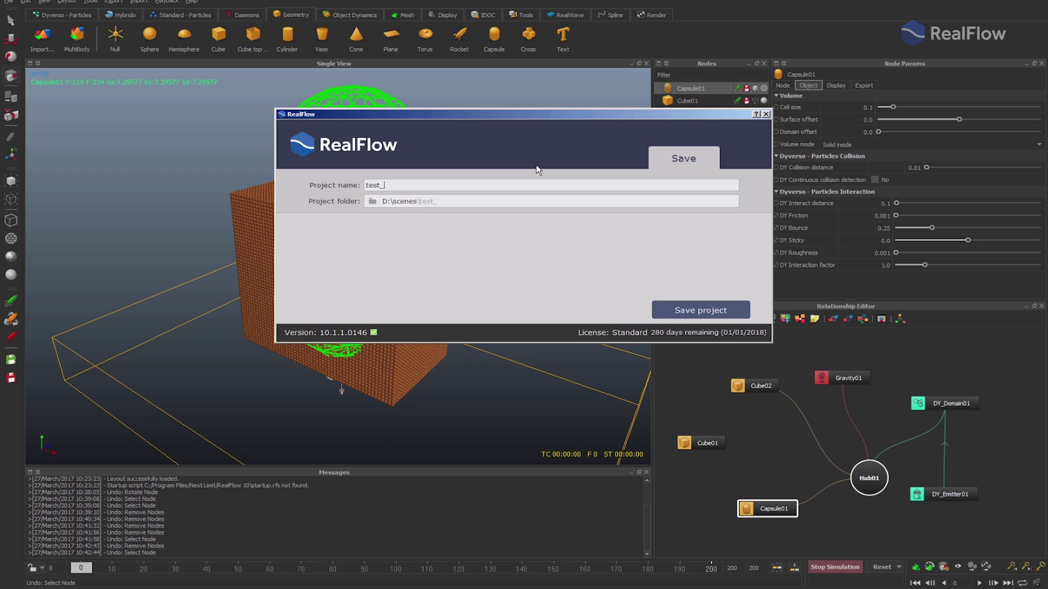
pyautogui.write('_2')
pyautogui.press('Return')
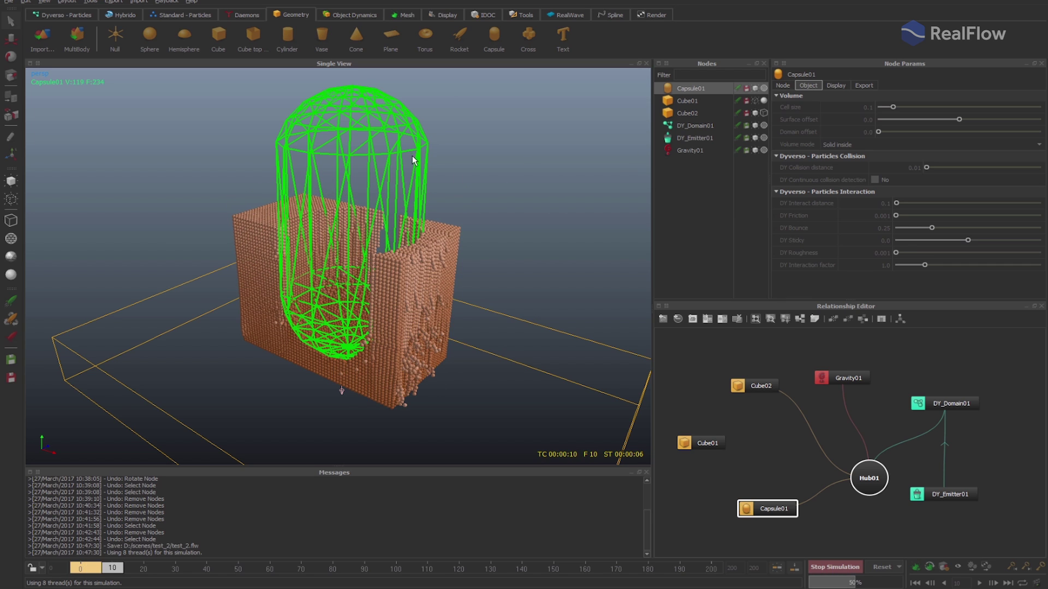
# Hide Capsule01 while the particles collapse, then stop the simulation at about frame 33 and reset it
pyautogui.click(756, 88)
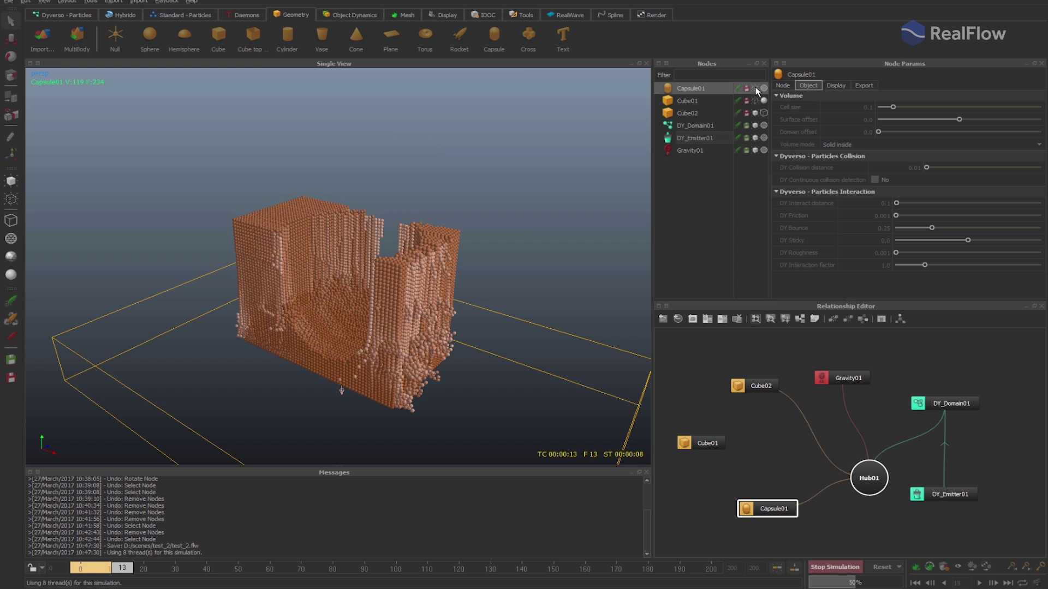
pyautogui.keyDown('alt'); pyautogui.moveTo(511, 181); pyautogui.dragTo(528, 178); pyautogui.keyUp('alt')
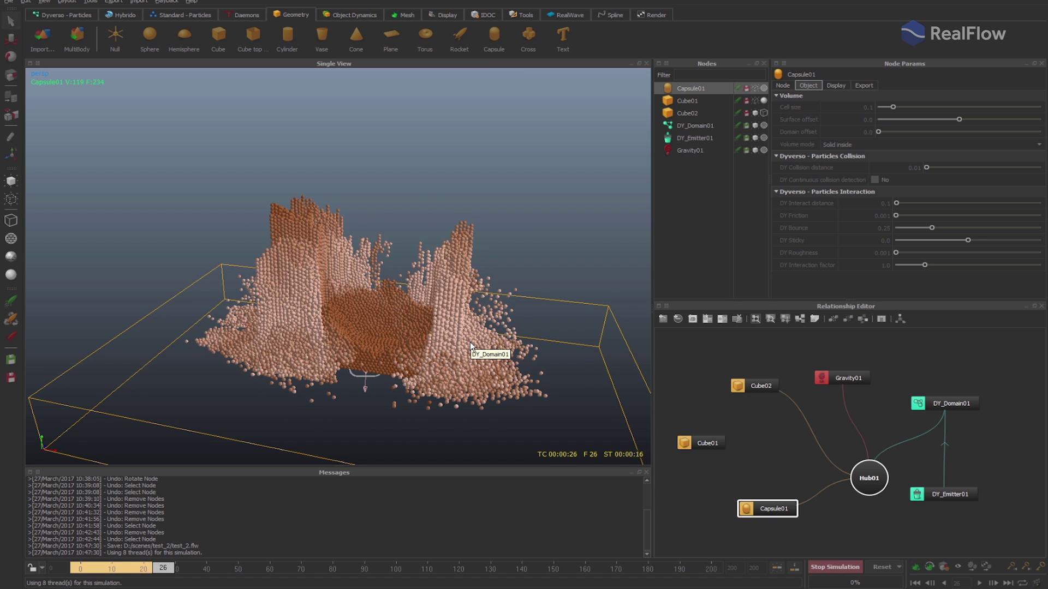
pyautogui.click(833, 567)
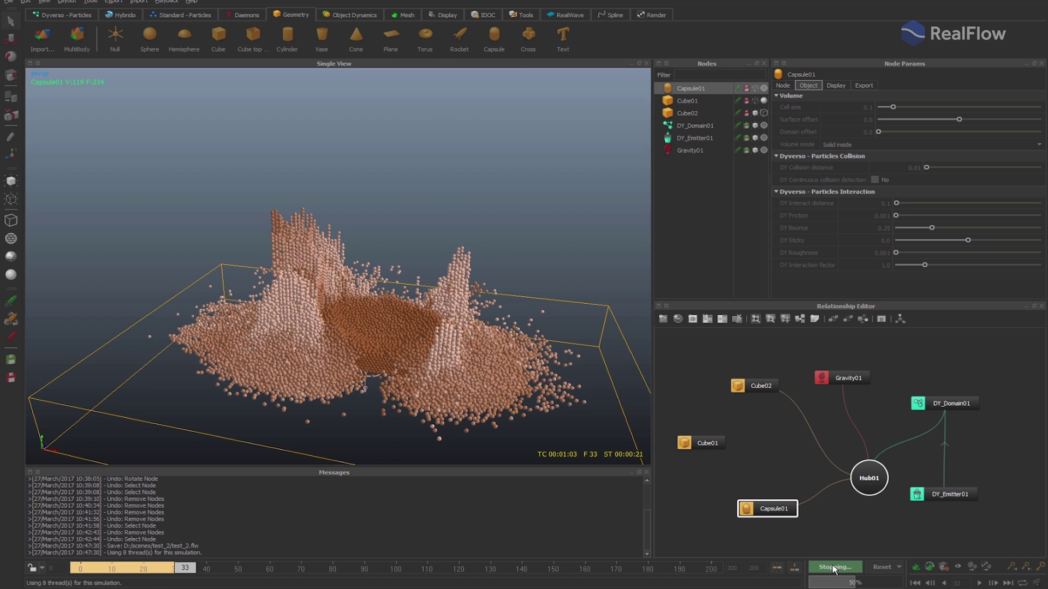
pyautogui.click(883, 567)
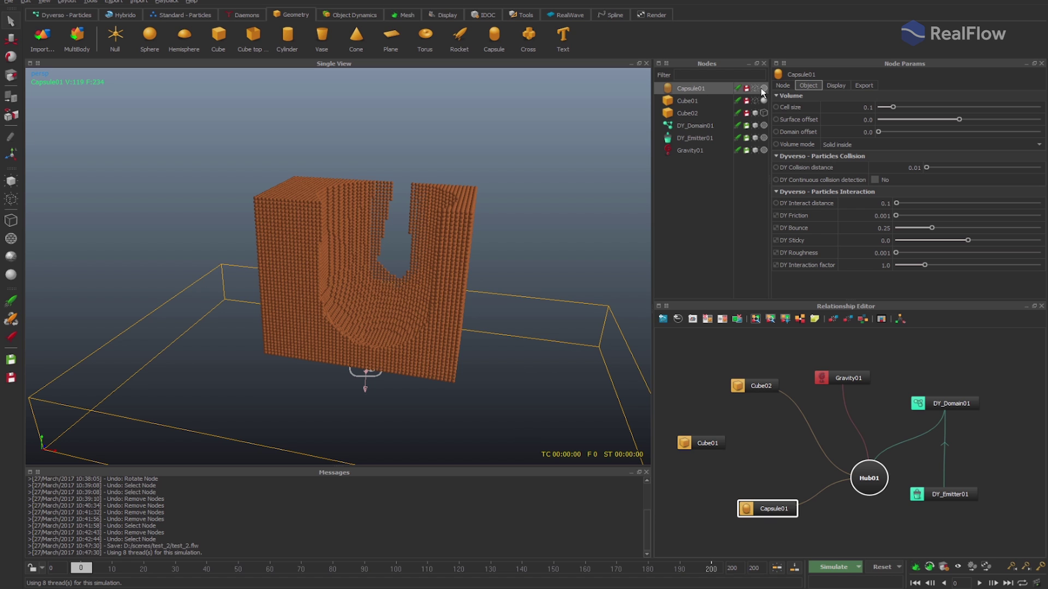
# Show Capsule01 in the particle block again
pyautogui.click(756, 88)
pyautogui.keyDown('alt'); pyautogui.moveTo(568, 137); pyautogui.dragTo(430, 132); pyautogui.keyUp('alt')
pyautogui.click(430, 132)
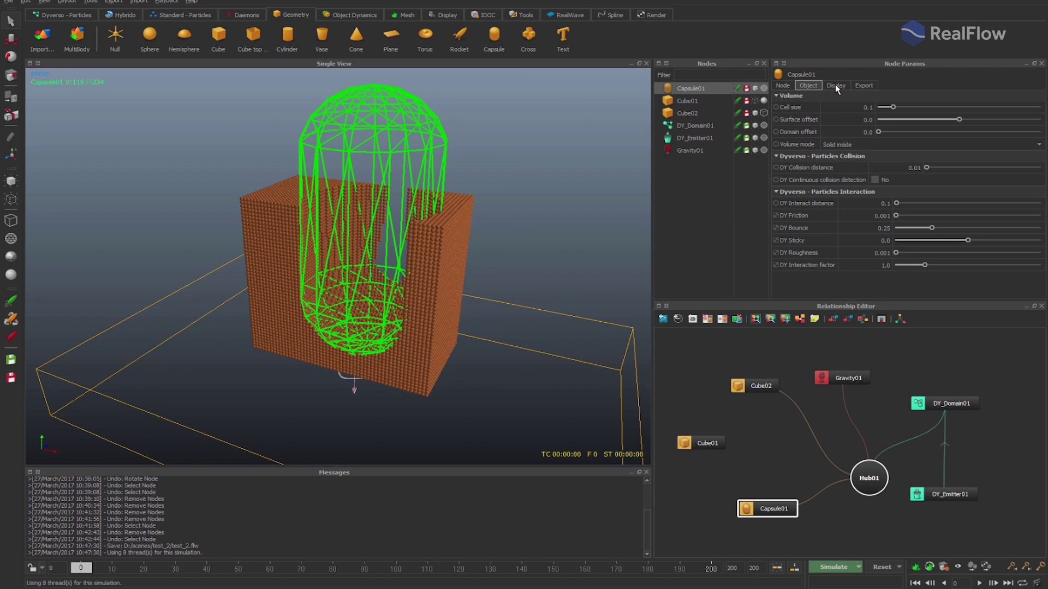
# Delete Capsule01 to check the emission mask's update, undo the deletion and select DY_Emitter01
pyautogui.press('Delete')
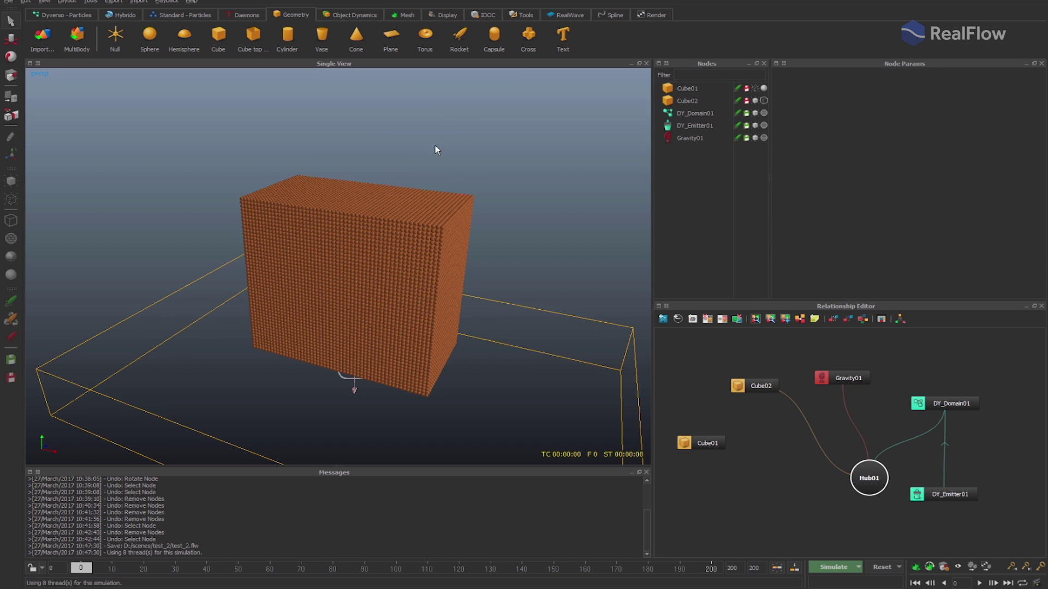
pyautogui.hotkey('ctrl', 'z')
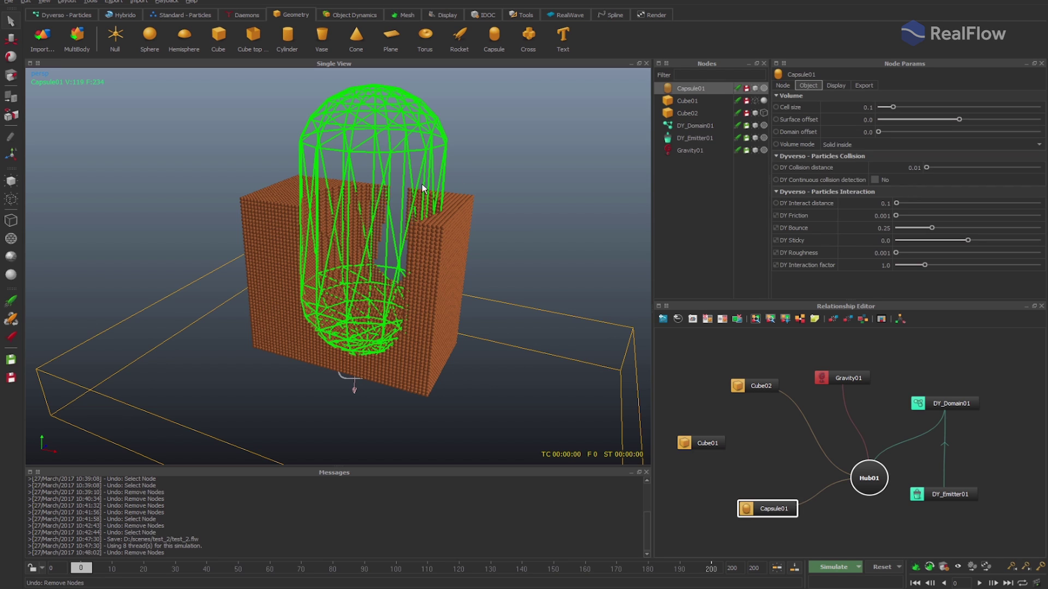
pyautogui.click(697, 137)
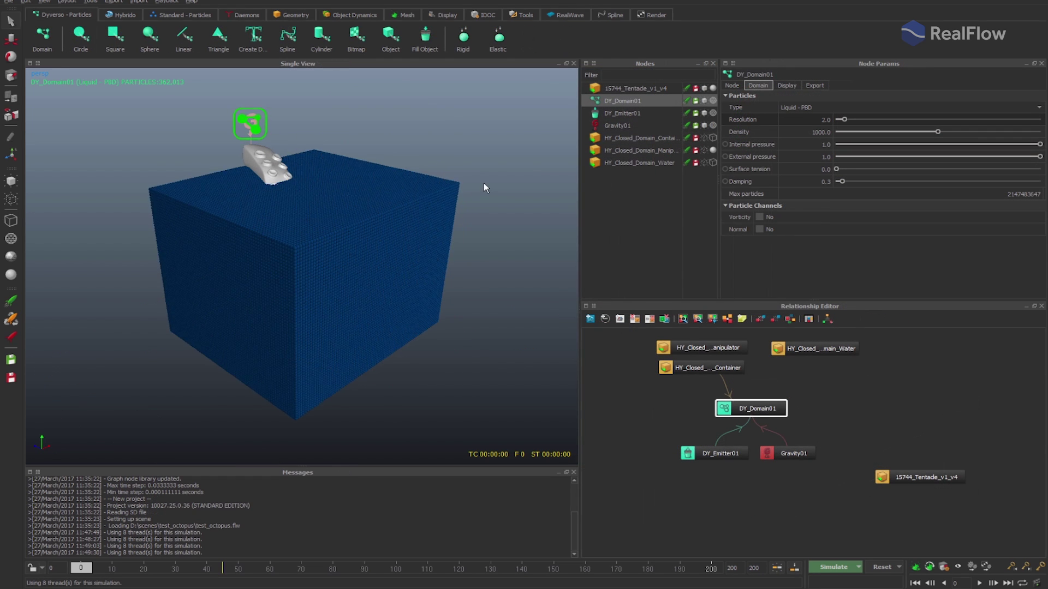
# Examine the liquid particle block from several angles and check DY_Emitter01's emission mask and fill settings
pyautogui.keyDown('alt'); pyautogui.moveTo(503, 185); pyautogui.dragTo(437, 176); pyautogui.keyUp('alt')
pyautogui.scroll(5, 433, 224)
pyautogui.scroll(-5, 470, 189)
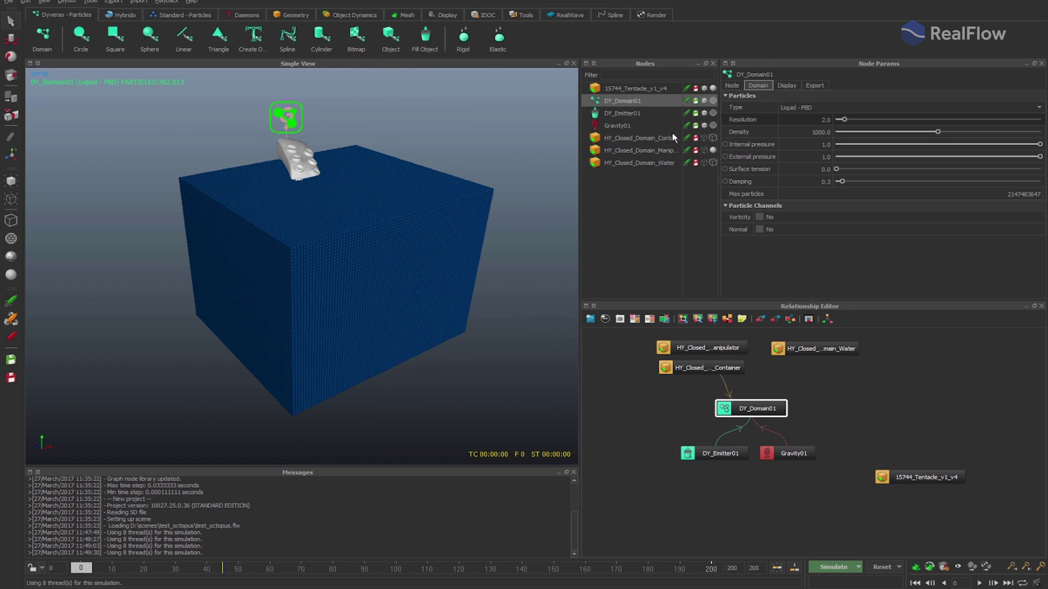
pyautogui.click(629, 114)
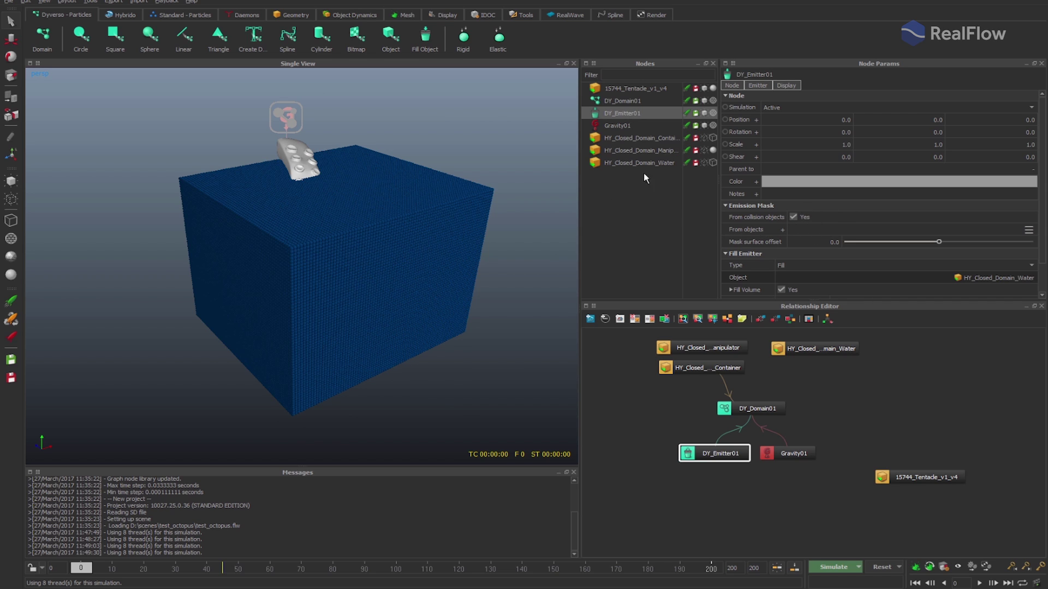
# Hide the tentacle object 15744_Tentacle_v1_v4 to expose the liquid particles beneath it
pyautogui.click(646, 89)
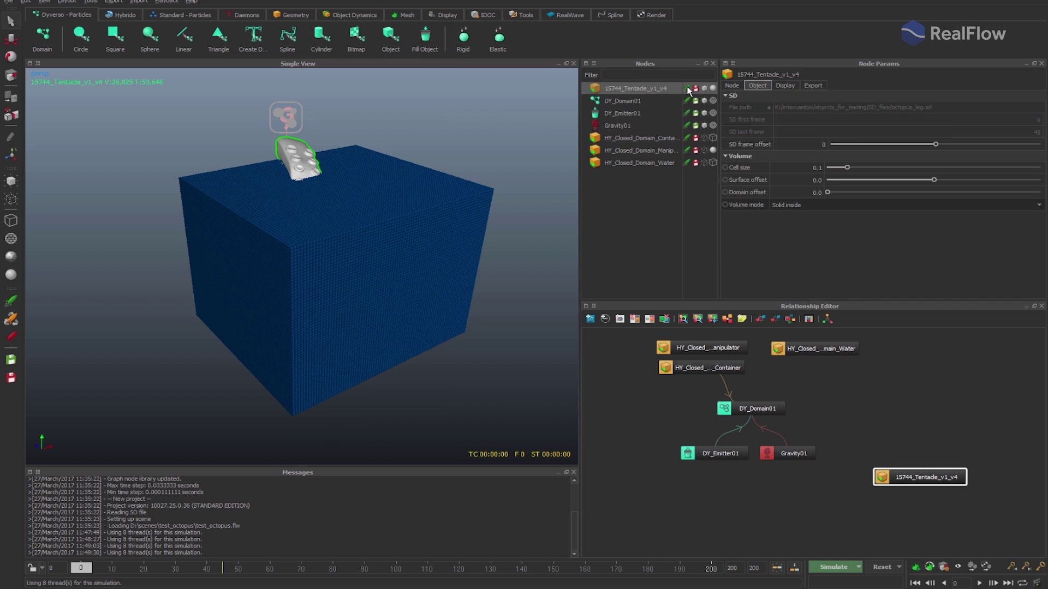
pyautogui.click(704, 88)
pyautogui.scroll(1, 367, 195)
pyautogui.scroll(2, 368, 195)
pyautogui.scroll(-2, 367, 199)
pyautogui.click(362, 171)
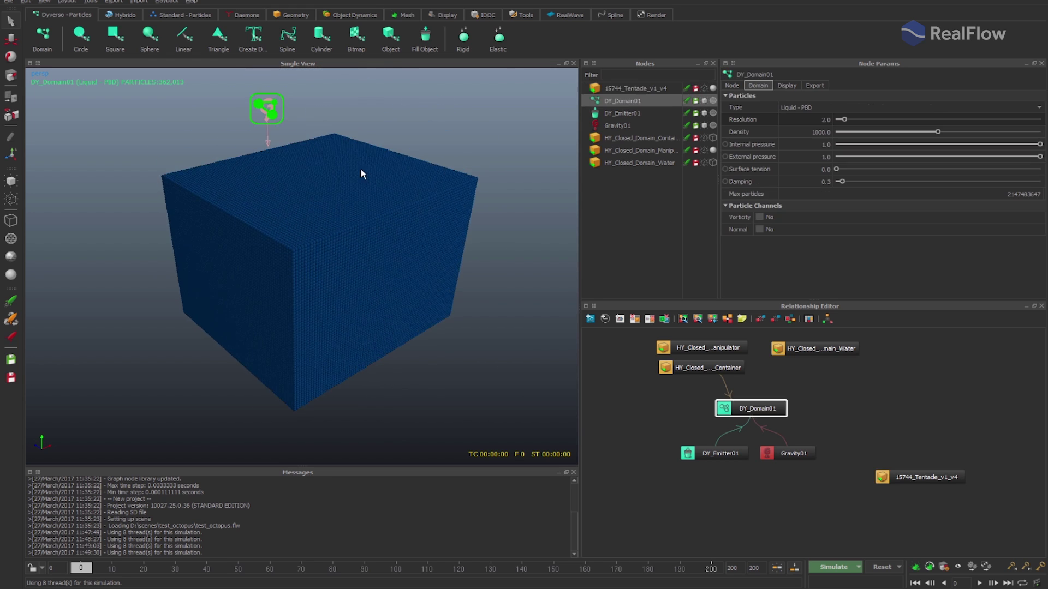
# Connect 15744_Tentacle_v1_v4 to DY_Domain01 so the tentacle masks the emitted liquid particles
pyautogui.click(633, 113)
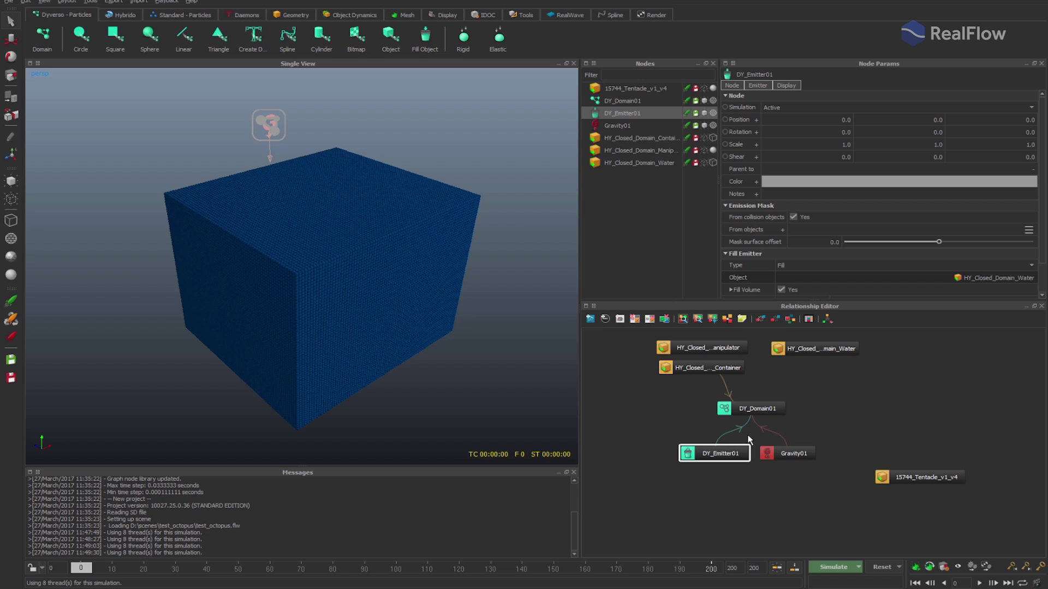
pyautogui.moveTo(886, 478); pyautogui.dragTo(762, 409)
pyautogui.keyDown('alt'); pyautogui.moveTo(316, 189); pyautogui.dragTo(198, 189); pyautogui.keyUp('alt')
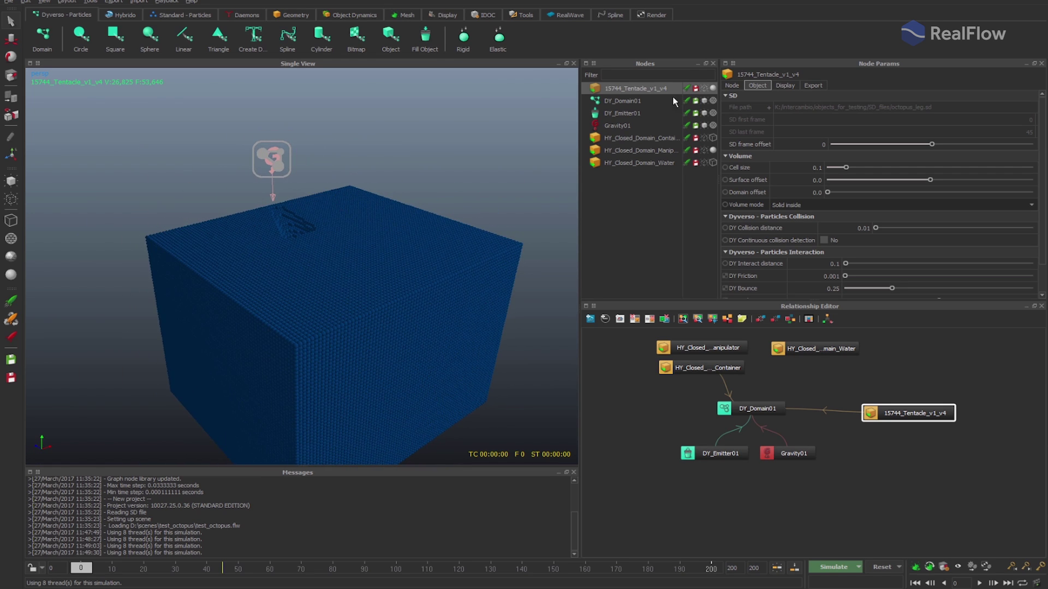
# Show the tentacle again and switch its shading to a bounding box
pyautogui.click(704, 89)
pyautogui.keyDown('alt'); pyautogui.moveTo(395, 162); pyautogui.dragTo(371, 178); pyautogui.keyUp('alt')
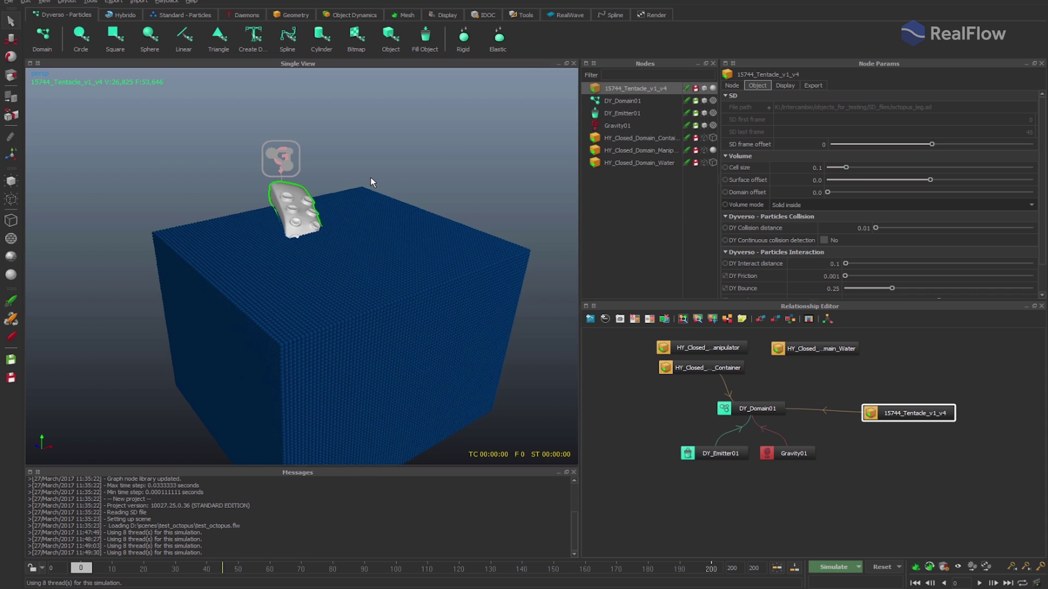
pyautogui.click(712, 89)
# Turn on the isosurface volume display for the tentacle
pyautogui.click(786, 85)
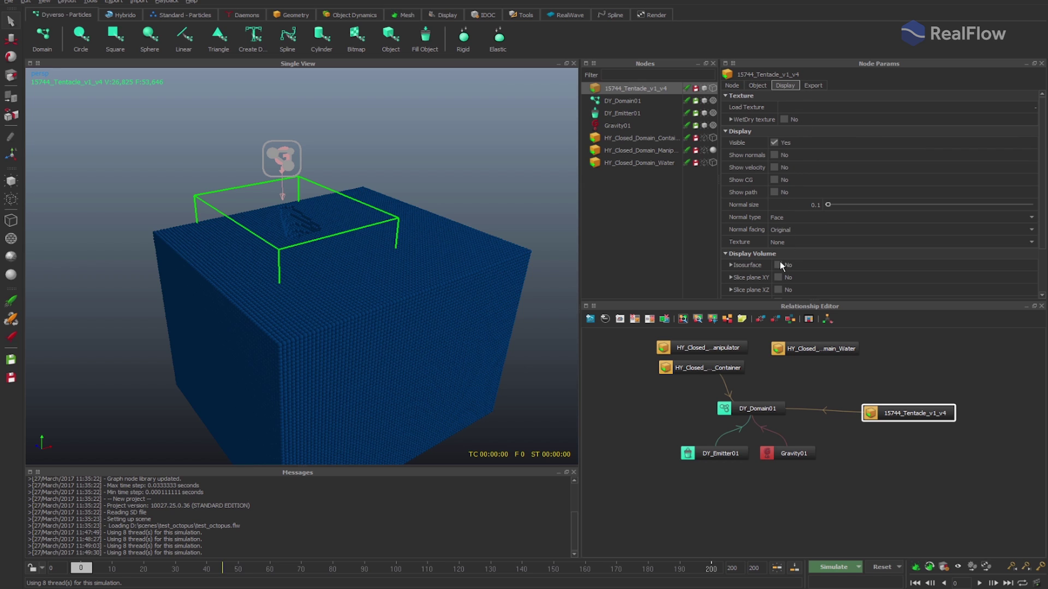
pyautogui.click(778, 265)
pyautogui.keyDown('alt'); pyautogui.moveTo(421, 231); pyautogui.dragTo(440, 229); pyautogui.keyUp('alt')
# Set the tentacle's volume cell size to 0.05 and its surface offset to 0.1
pyautogui.click(758, 86)
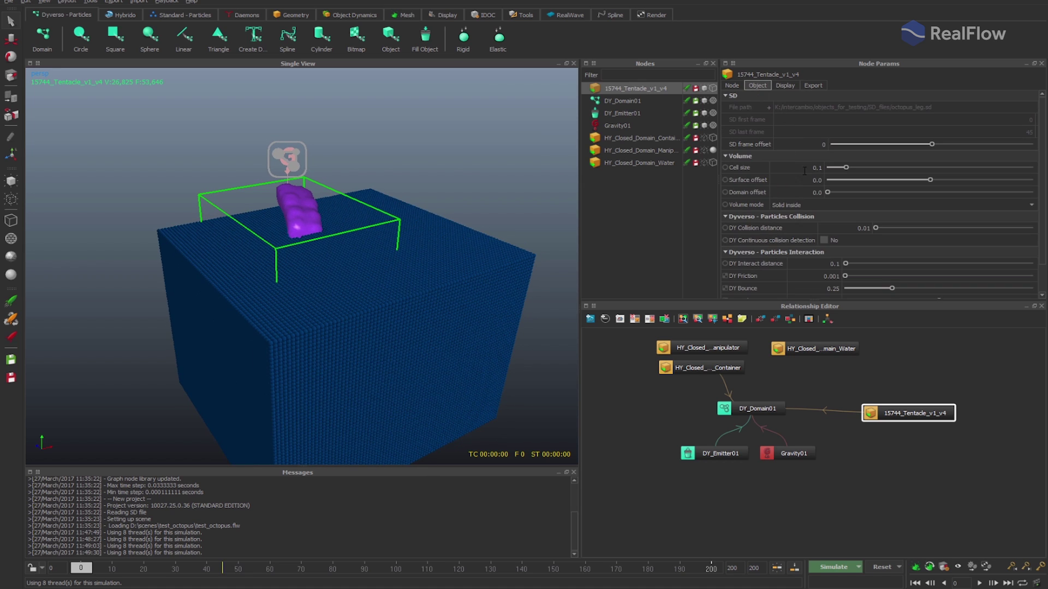
pyautogui.moveTo(845, 167); pyautogui.dragTo(833, 168)
pyautogui.doubleClick(809, 179)
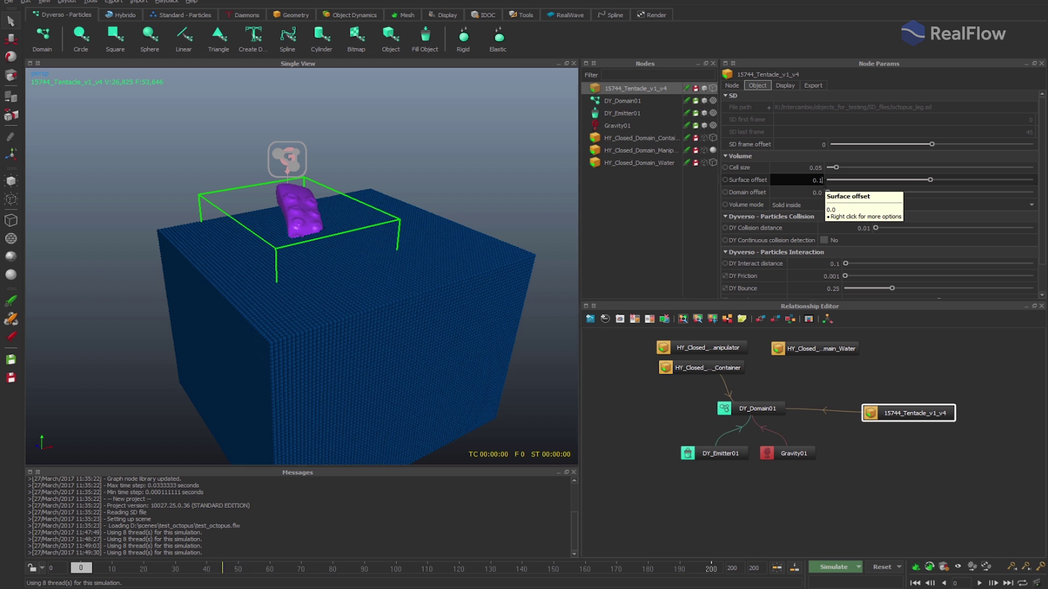
pyautogui.press('Return')
pyautogui.keyDown('alt'); pyautogui.moveTo(396, 206); pyautogui.dragTo(429, 209); pyautogui.keyUp('alt')
# Turn off the tentacle's isosurface volume display to expose the masked particles
pyautogui.click(785, 85)
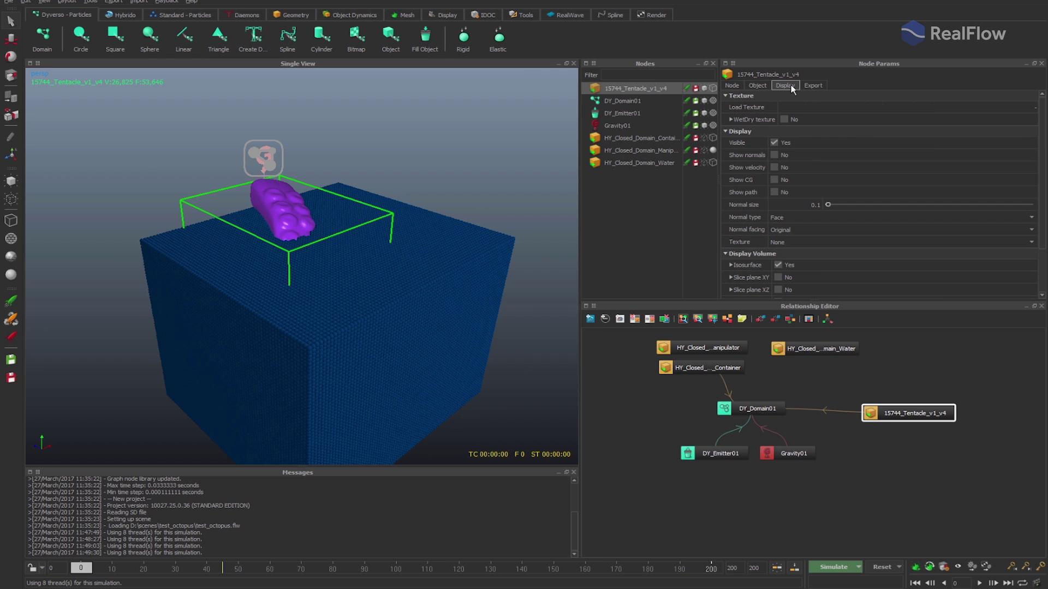
pyautogui.click(778, 266)
pyautogui.keyDown('alt'); pyautogui.moveTo(404, 251); pyautogui.dragTo(566, 135); pyautogui.keyUp('alt')
# Set the tentacle's surface offset to 0.3 and inspect the cavity carved into the particles from above
pyautogui.click(757, 86)
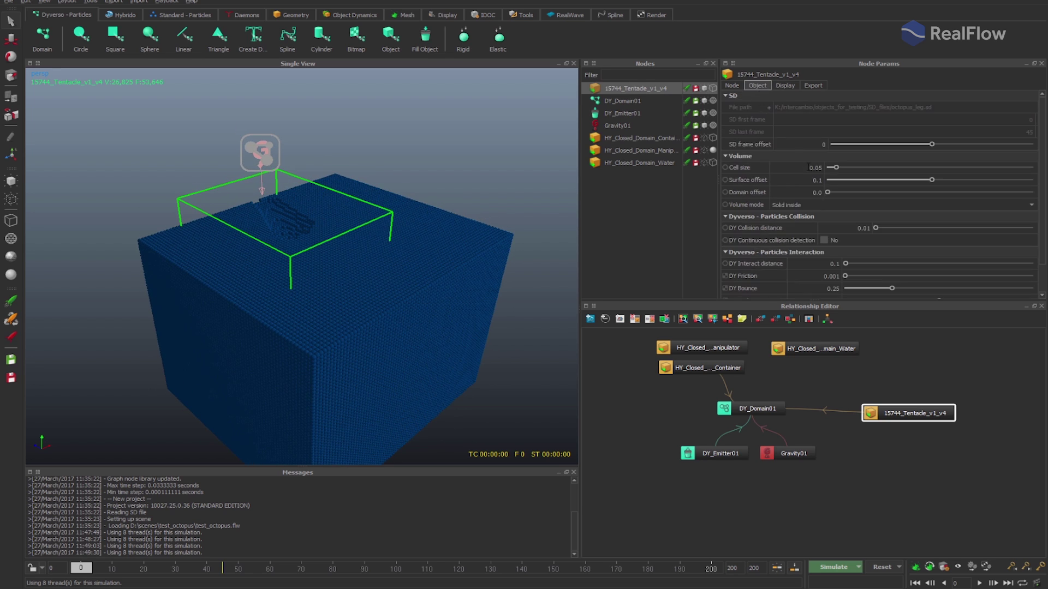
pyautogui.doubleClick(816, 179)
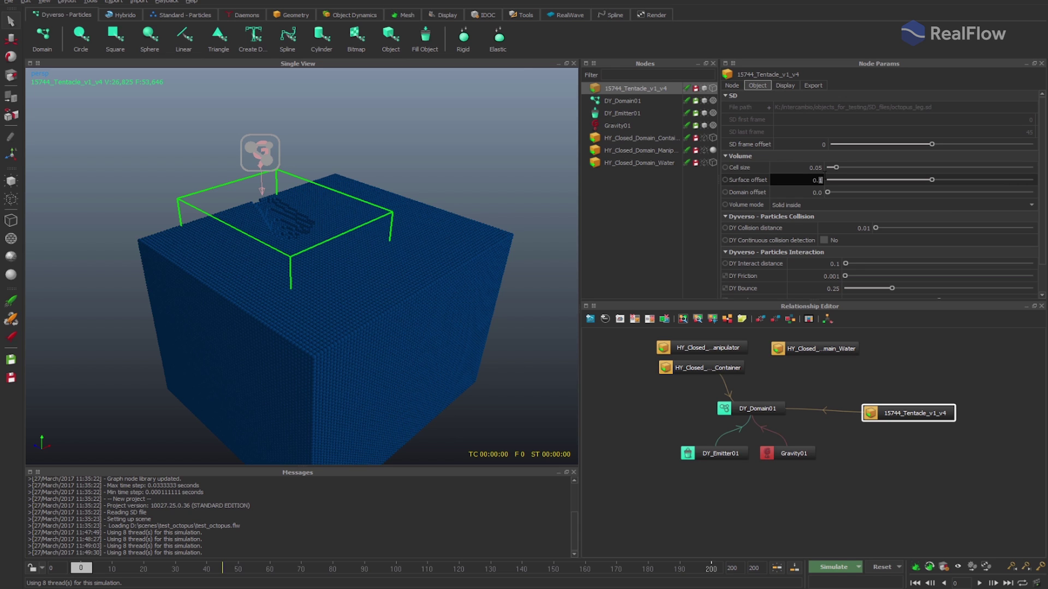
pyautogui.press('Return')
pyautogui.keyDown('alt'); pyautogui.moveTo(400, 235); pyautogui.dragTo(407, 277); pyautogui.keyUp('alt')
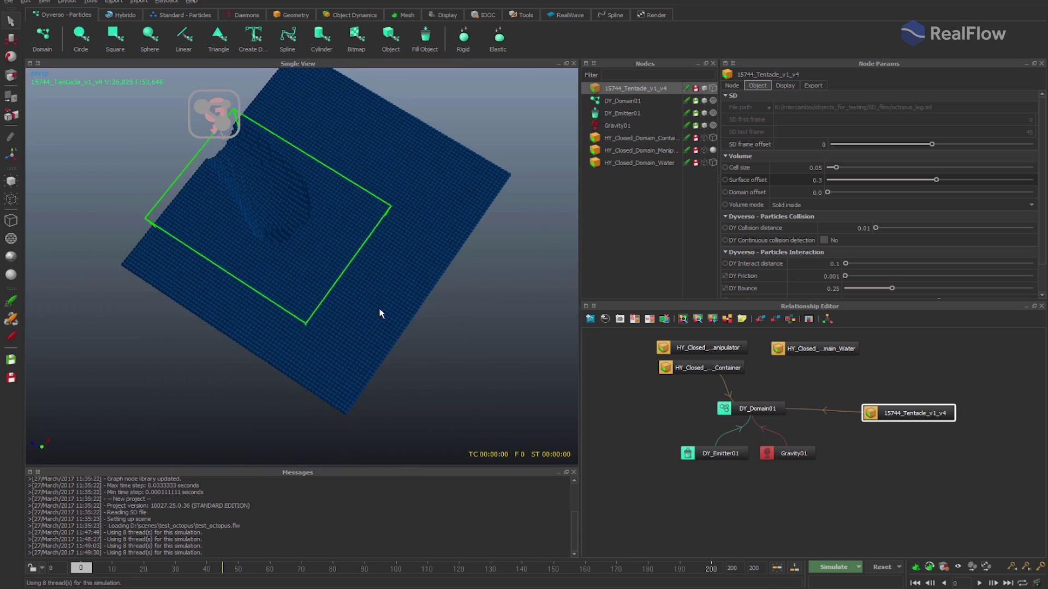
pyautogui.keyDown('alt'); pyautogui.moveTo(380, 316); pyautogui.dragTo(346, 236); pyautogui.keyUp('alt')
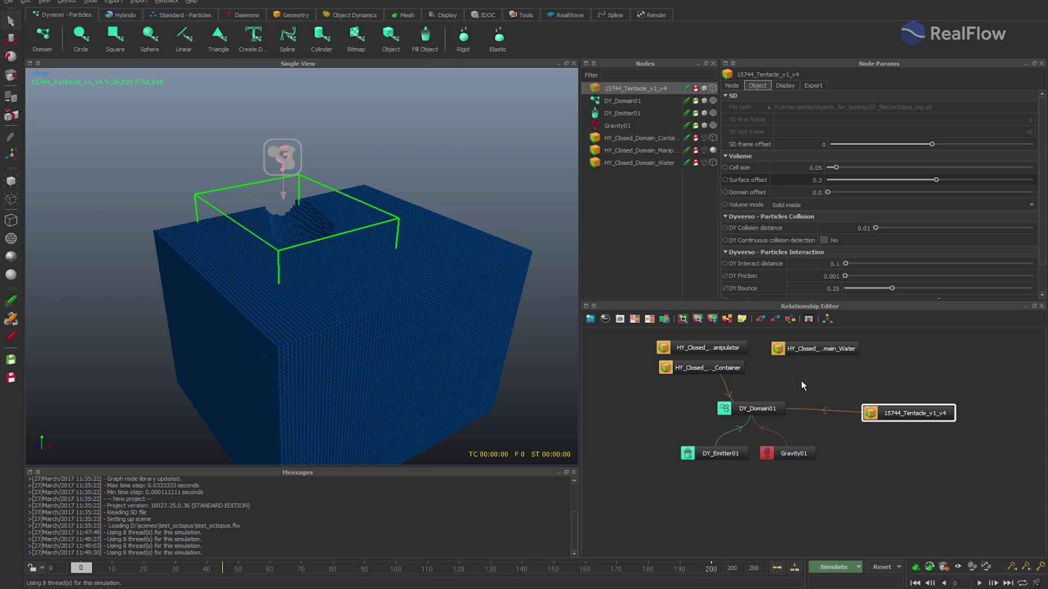
# Select DY_Emitter01 to examine its Emission Mask parameters and view the cavity from the opposite side
pyautogui.moveTo(895, 412); pyautogui.dragTo(895, 417)
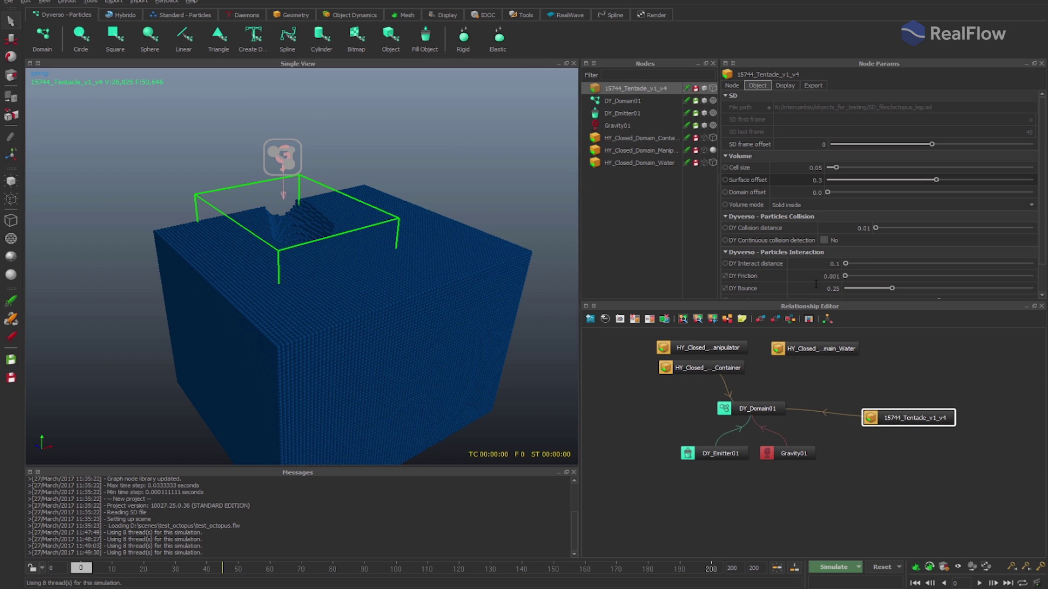
pyautogui.click(636, 113)
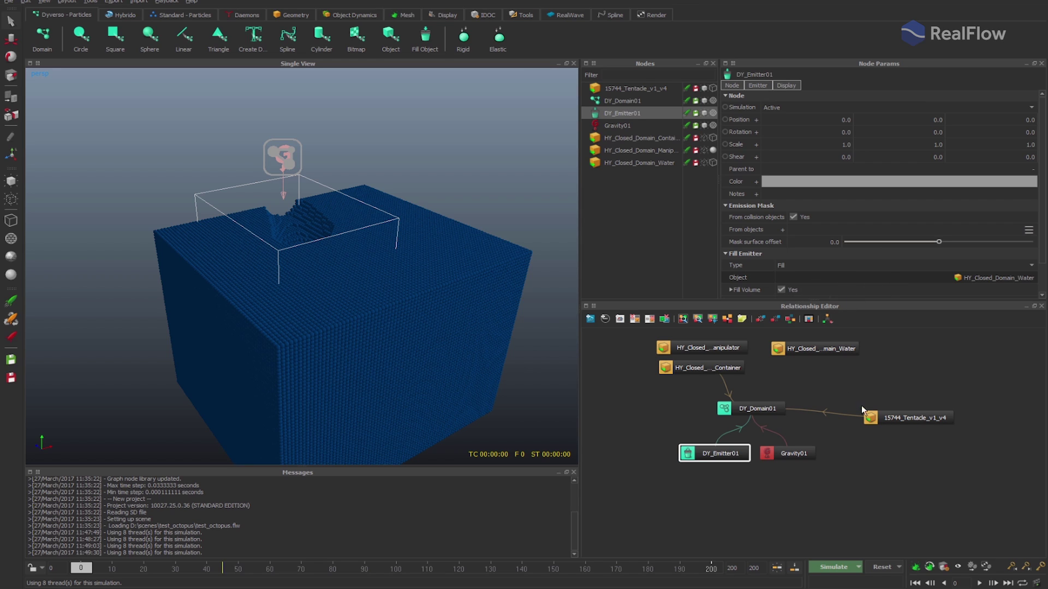
pyautogui.keyDown('alt'); pyautogui.moveTo(428, 252); pyautogui.dragTo(649, 258); pyautogui.keyUp('alt')
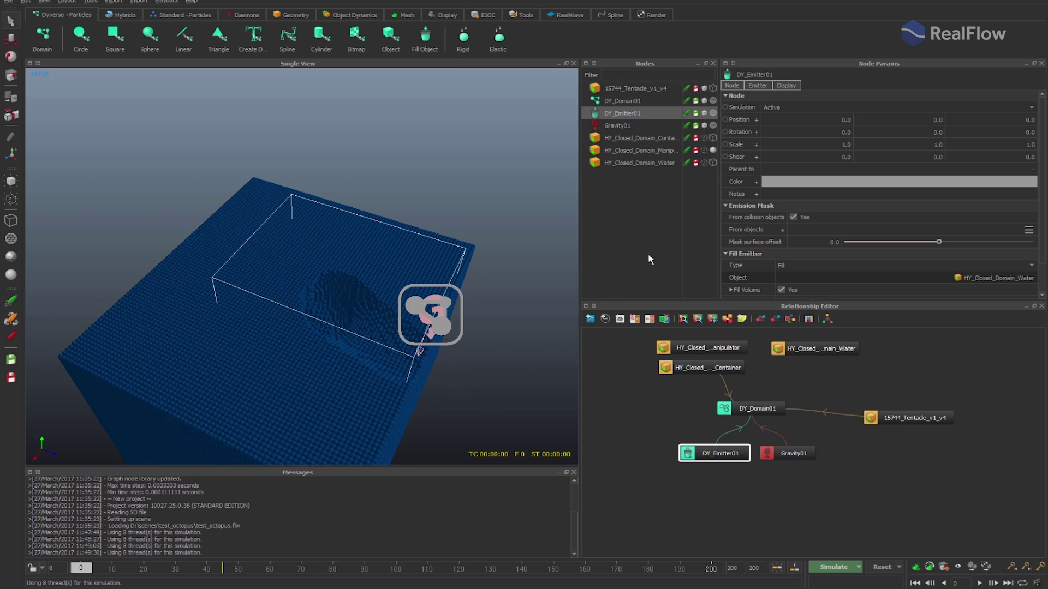
# Hide the DY_Domain01 icon and the Gravity01 daemon in the viewport
pyautogui.click(459, 313)
pyautogui.click(795, 86)
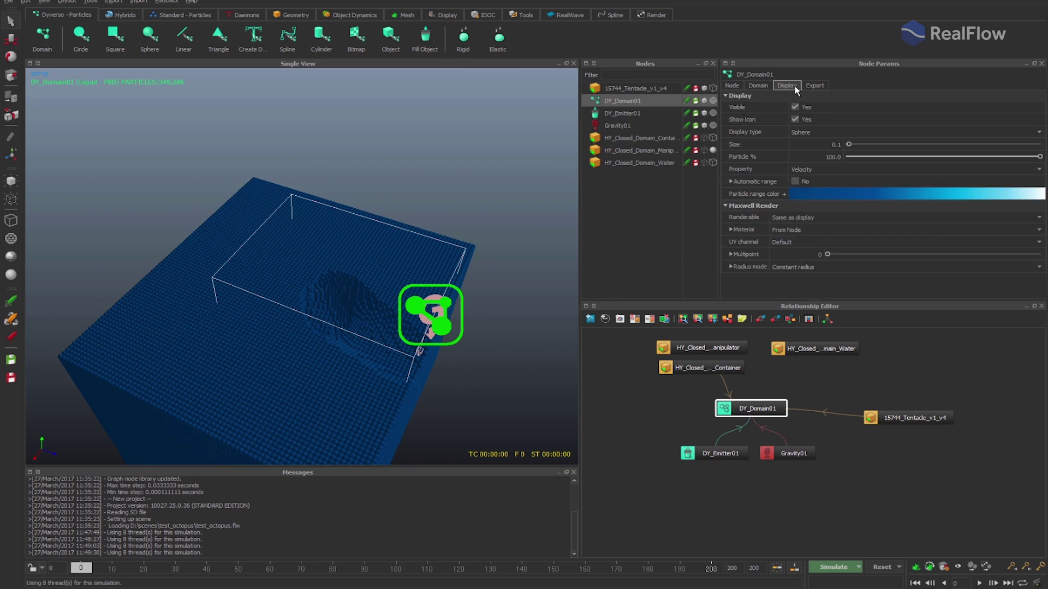
pyautogui.click(459, 310)
pyautogui.click(704, 125)
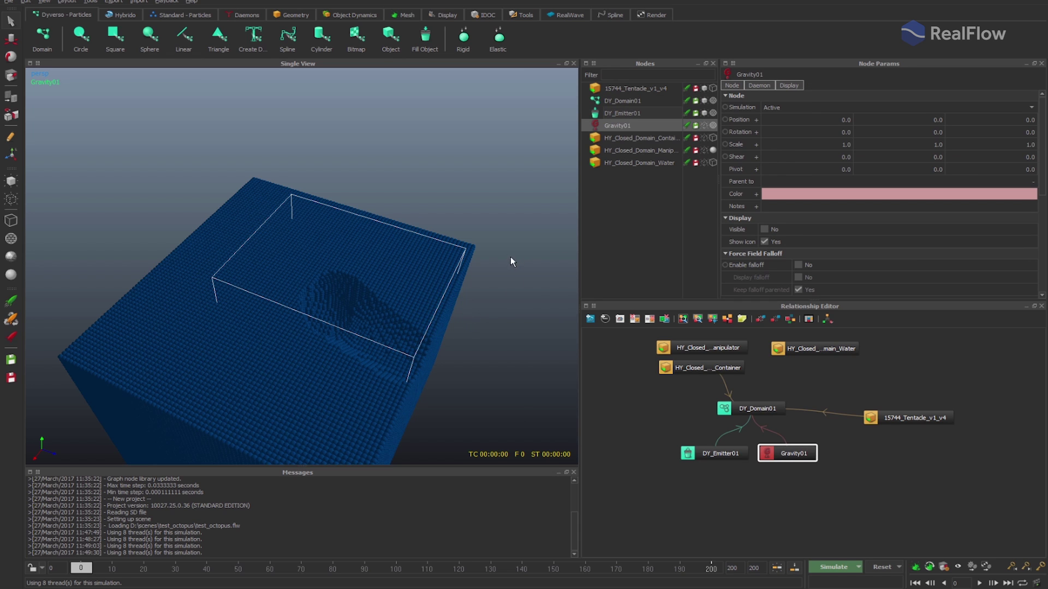
# Clear the node selection and display 15744_Tentacle_v1_v4 as a wireframe inside the carved particles
pyautogui.keyDown('alt'); pyautogui.moveTo(509, 257); pyautogui.dragTo(426, 246); pyautogui.keyUp('alt')
pyautogui.click(426, 246)
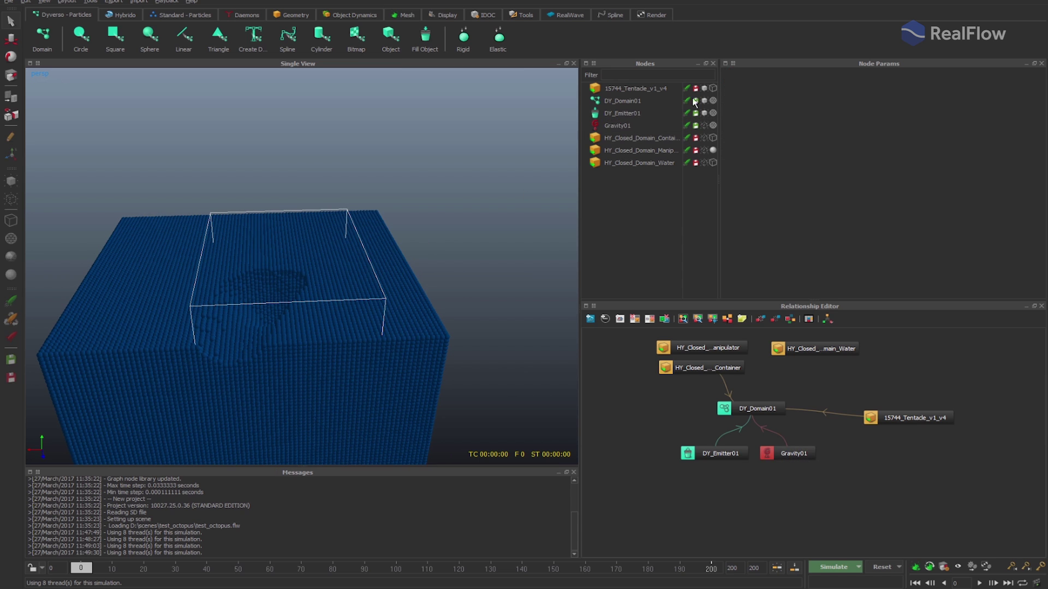
pyautogui.click(712, 88)
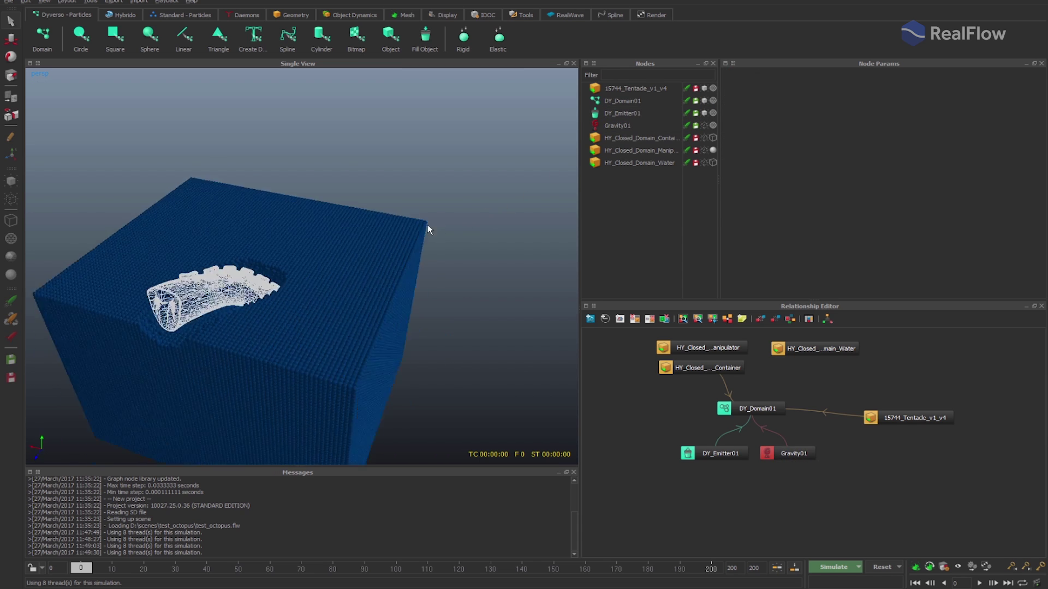